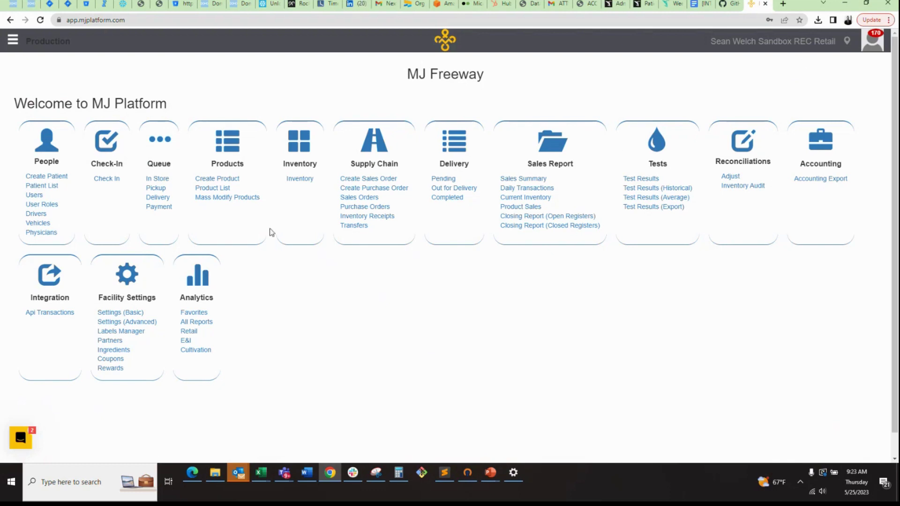
- Open Analytics and browse the Retail, E&I and Cultivation report categories, ending on Purchased Reports
click(199, 283)
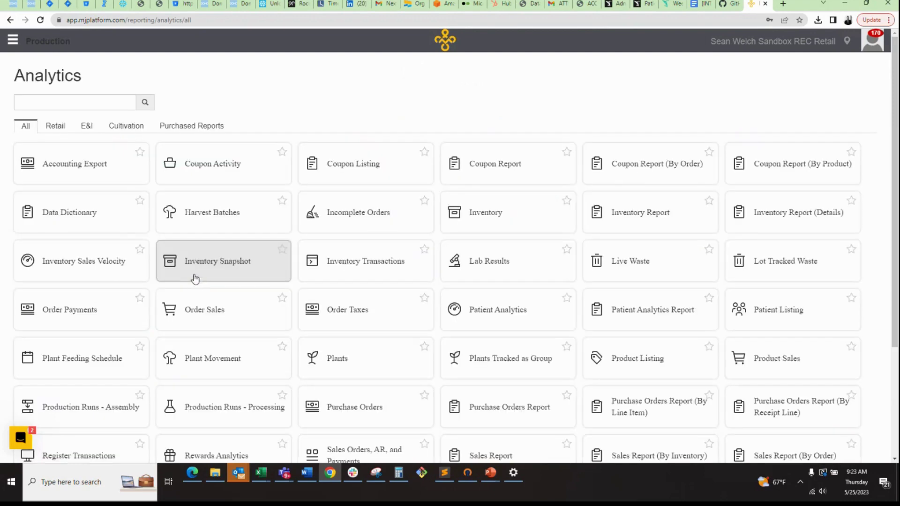
click(52, 129)
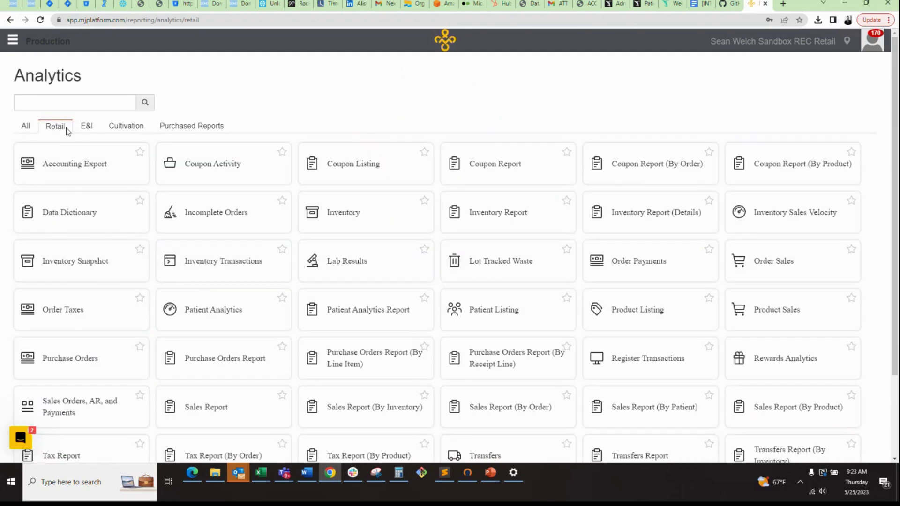
click(87, 128)
click(125, 131)
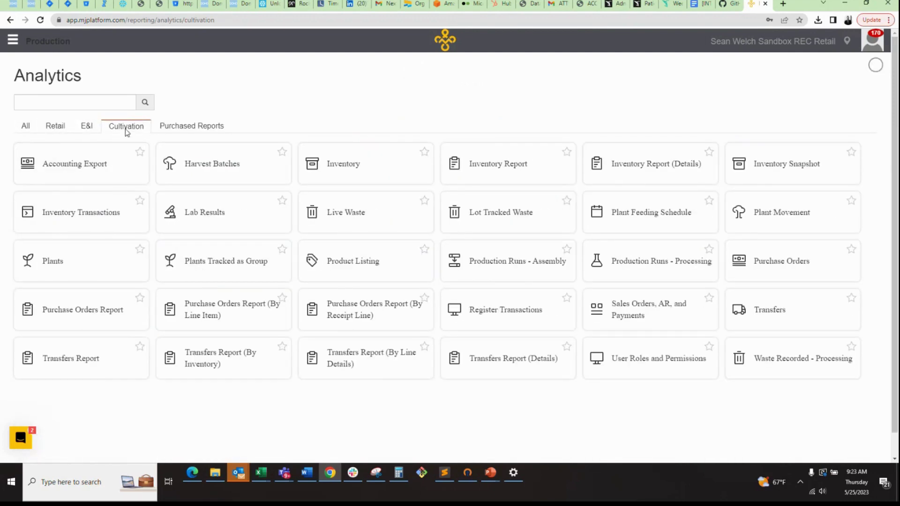
click(202, 130)
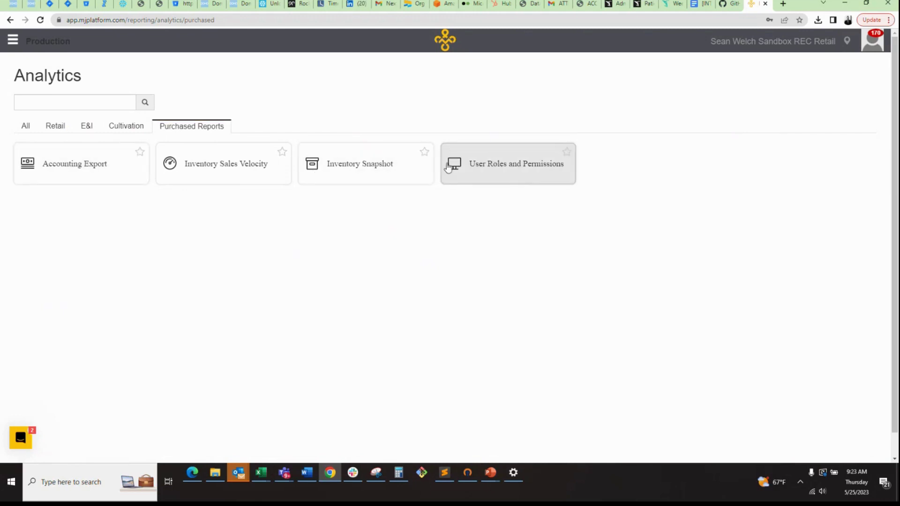
- Open the four purchased reports: Accounting Export, Inventory Sales Velocity, Inventory Snapshot, and User Roles and Permissions
click(99, 170)
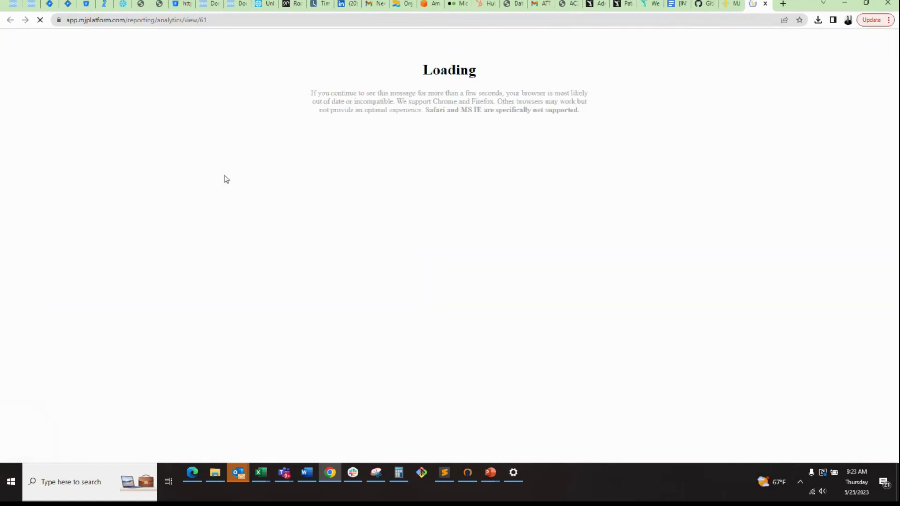
click(732, 8)
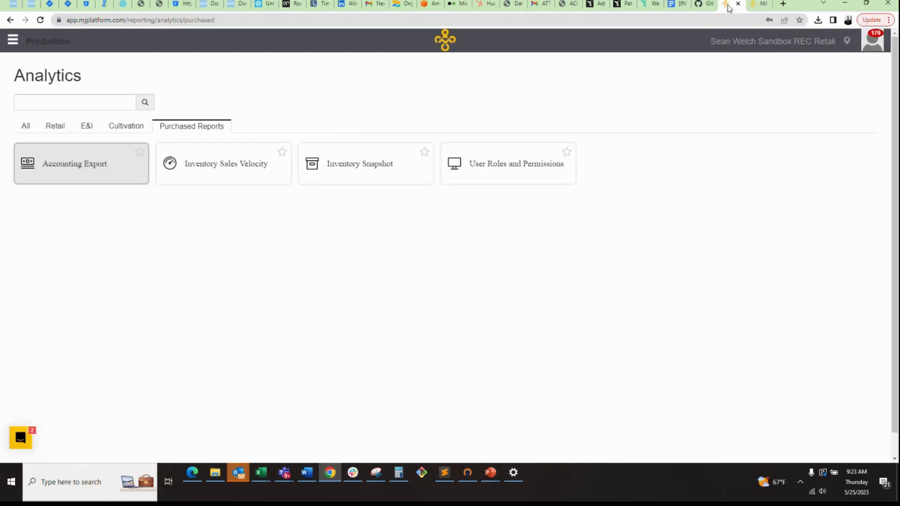
click(229, 163)
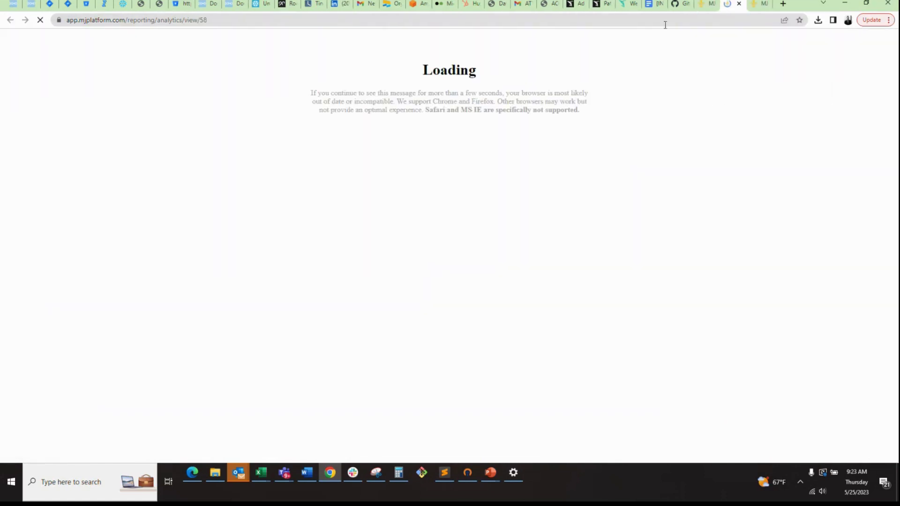
click(704, 8)
click(364, 167)
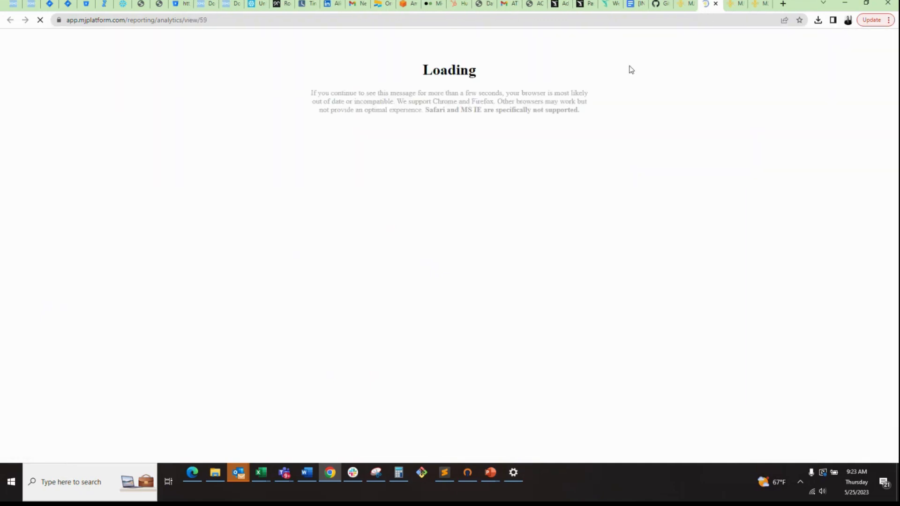
click(683, 8)
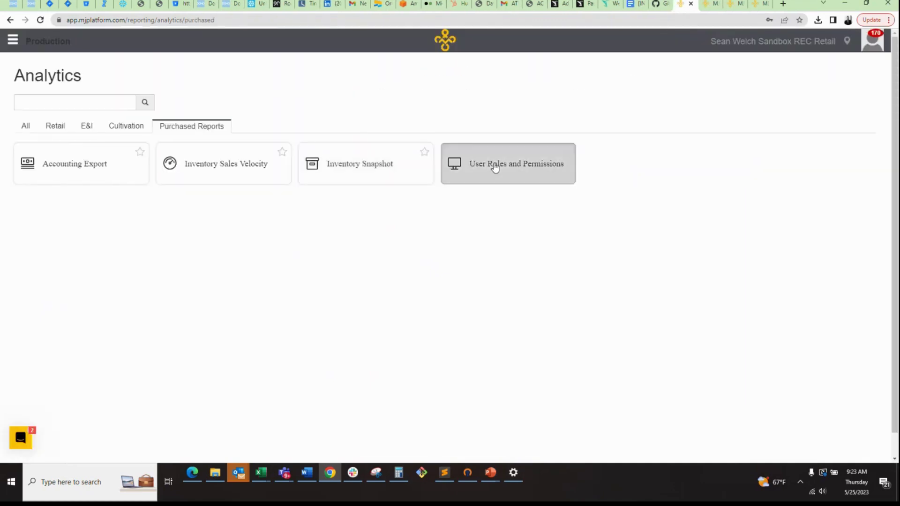
click(496, 158)
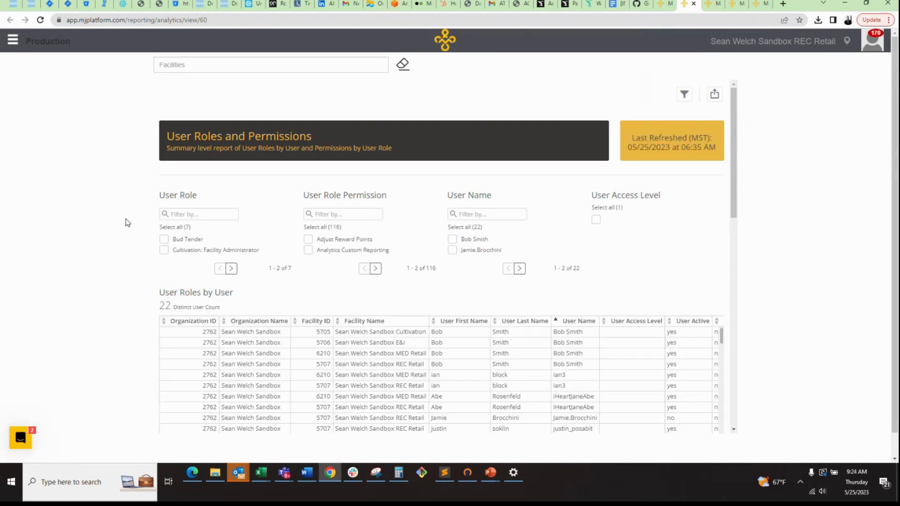
- Examine the User Roles by User table, including its lower rows and the role and last-login columns
scroll(613, 217, down, 1)
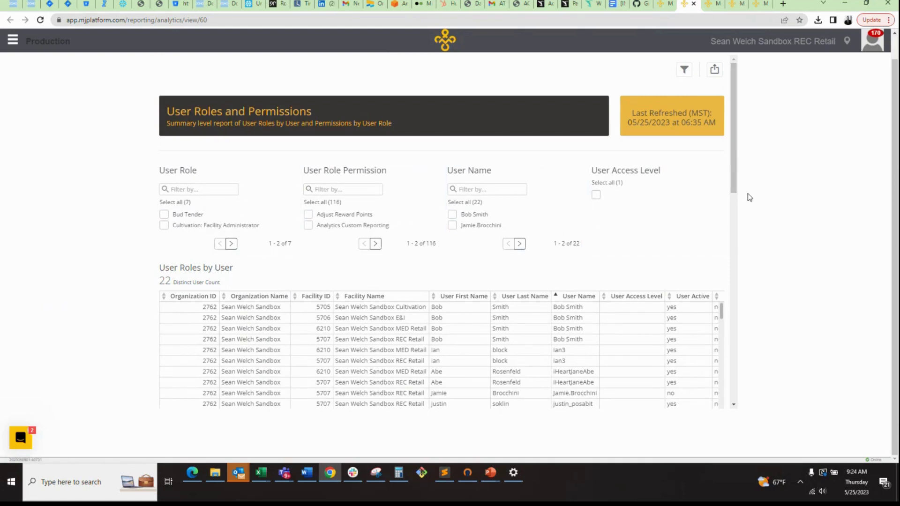
drag(734, 164, 736, 211)
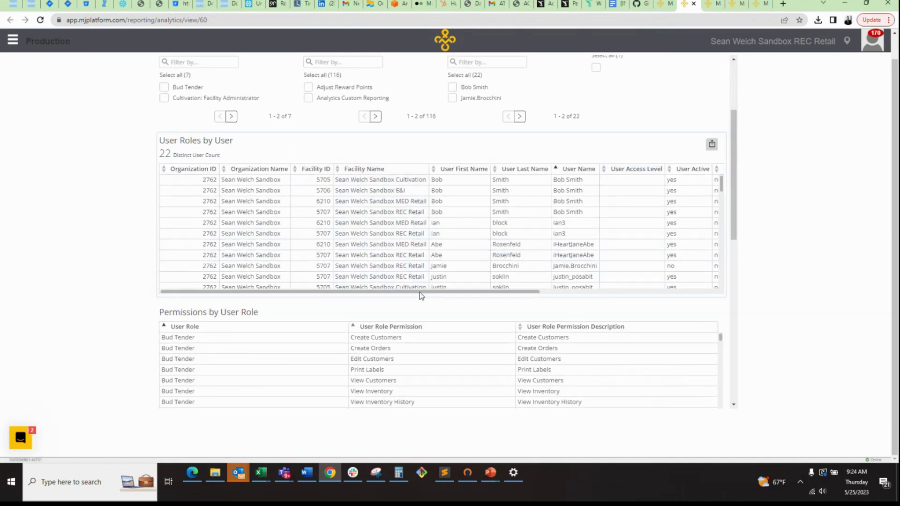
drag(419, 292, 381, 304)
drag(722, 186, 726, 236)
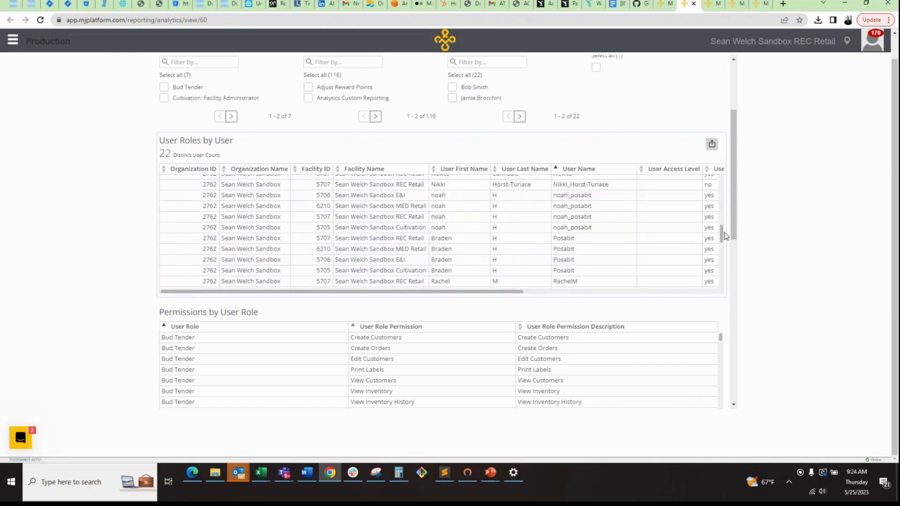
scroll(726, 235, up, 5)
drag(505, 292, 712, 300)
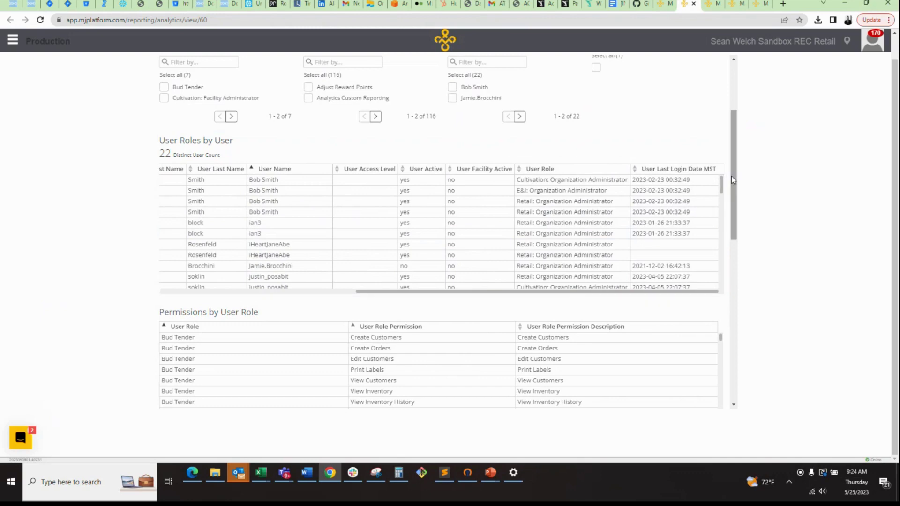
- Review the Permissions by User Role table and the summary and raw data tables of User Roles and Permissions
drag(730, 179, 732, 228)
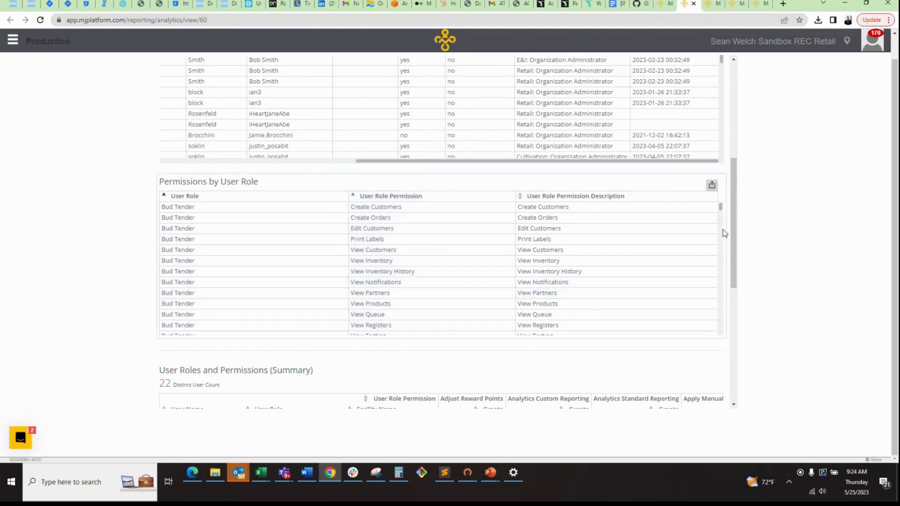
drag(735, 200, 736, 281)
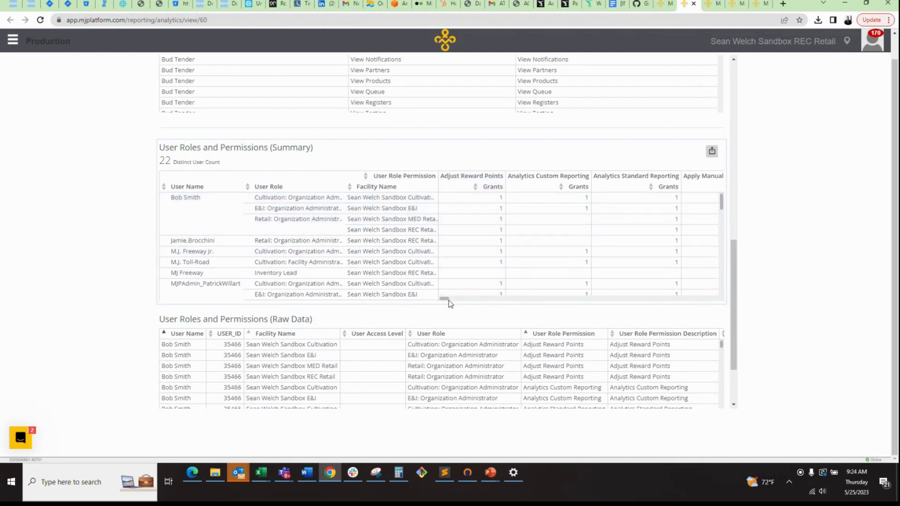
mouse_move(448, 302)
mouse_down()
mouse_move(504, 301)
mouse_move(437, 301)
mouse_up()
drag(731, 262, 735, 293)
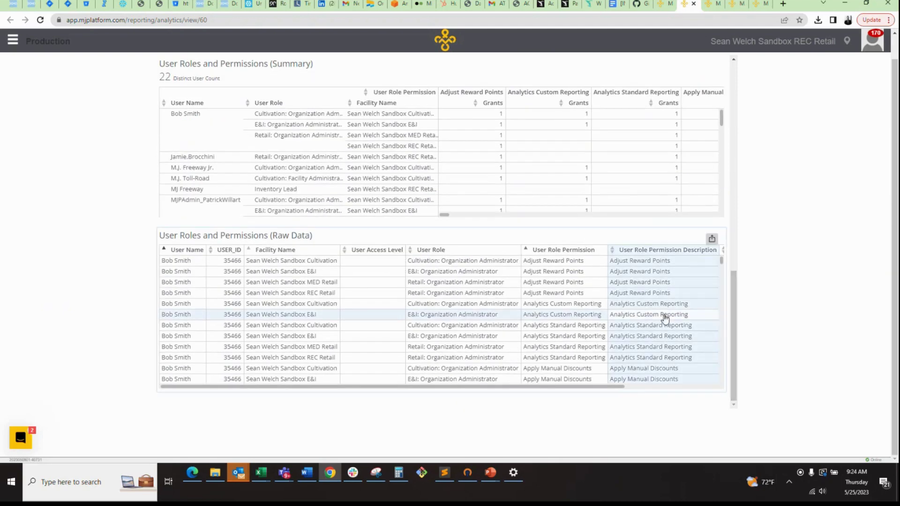
drag(406, 386, 382, 402)
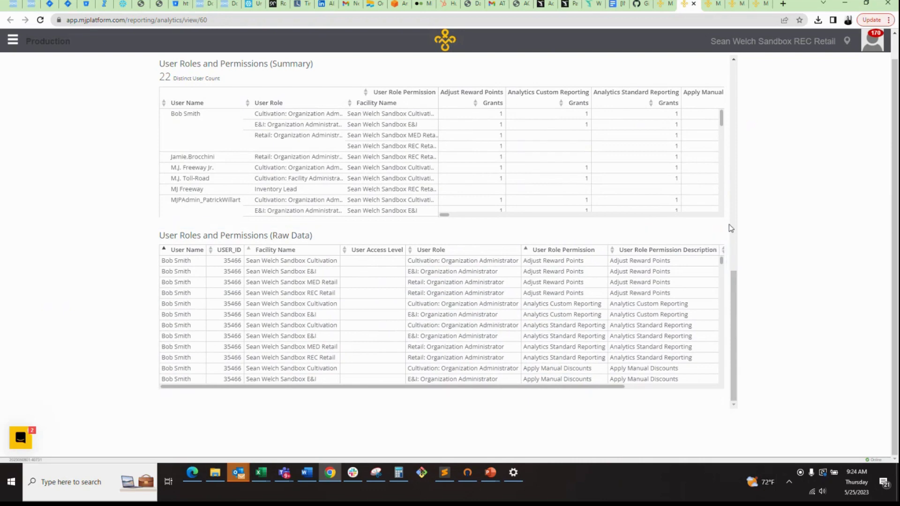
scroll(730, 229, up, 15)
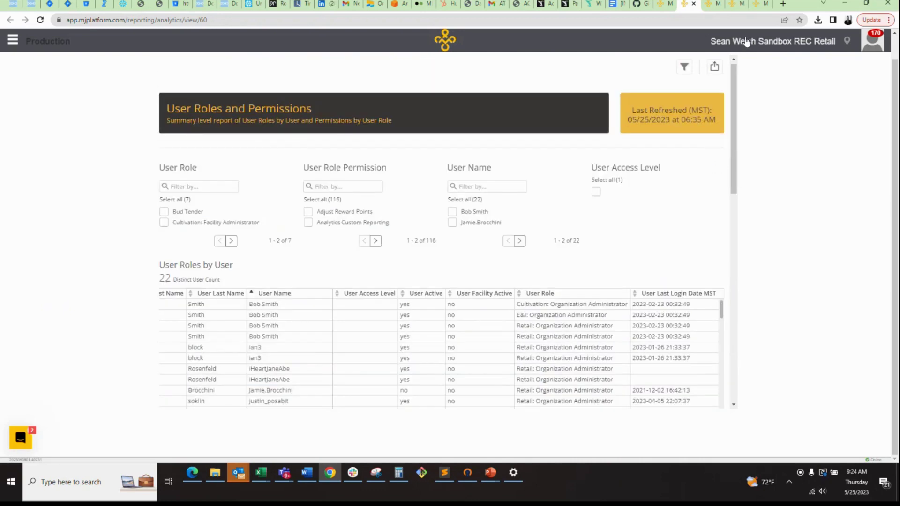
- Look through the Snapshot Inventory Dashboard down to its Inventory Report and browse the available daily snapshot dates
click(710, 4)
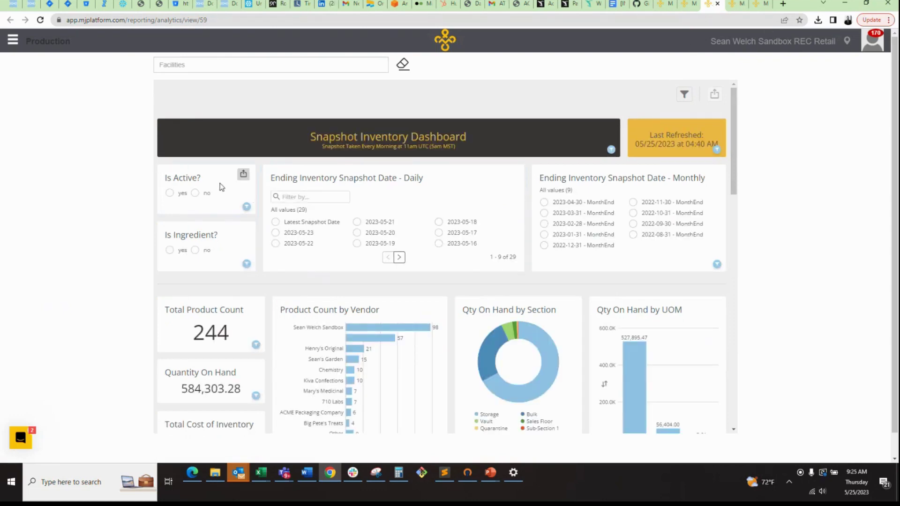
scroll(132, 183, down, 1)
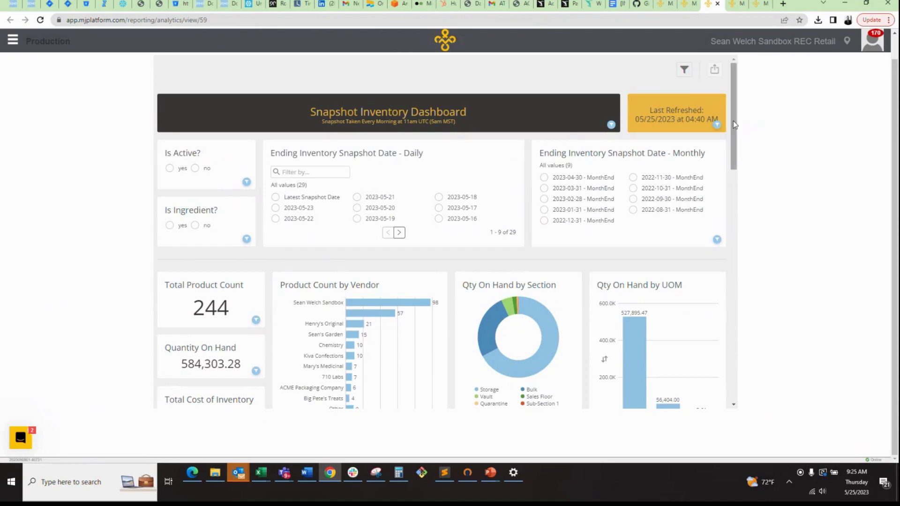
drag(734, 120, 755, 354)
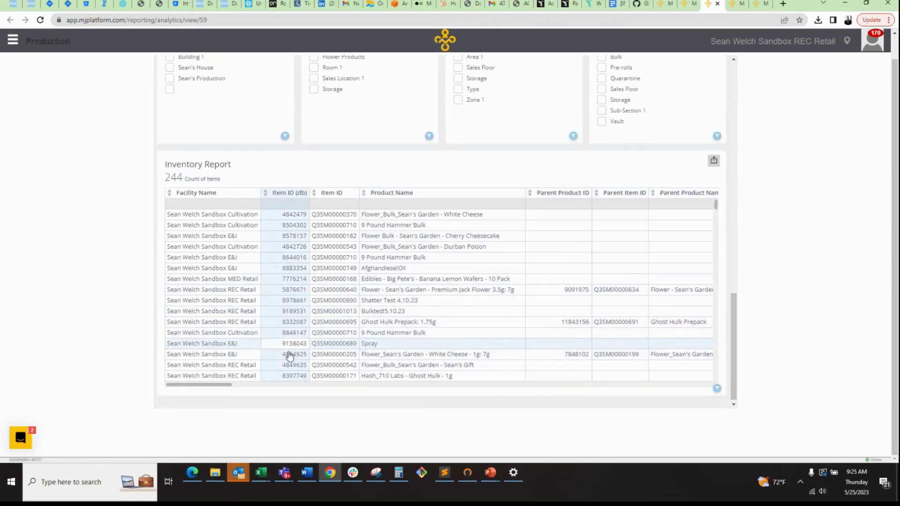
drag(733, 311, 697, 99)
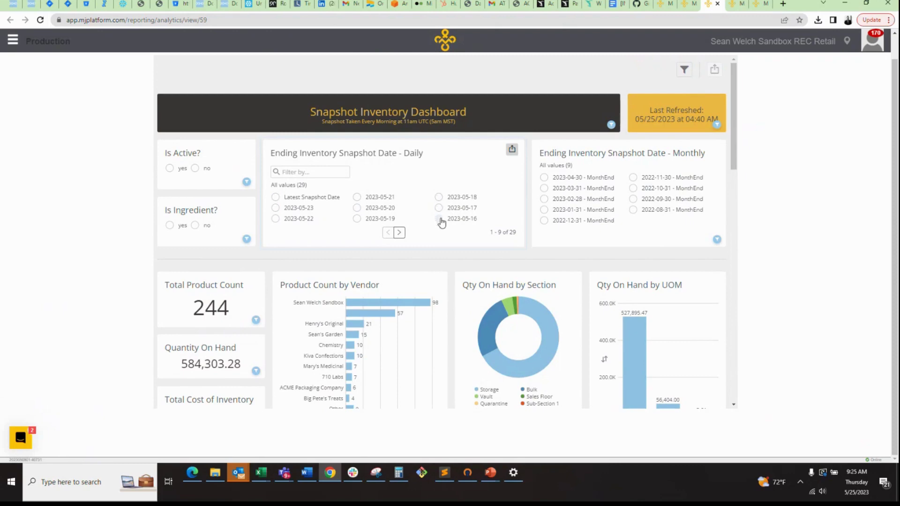
click(399, 233)
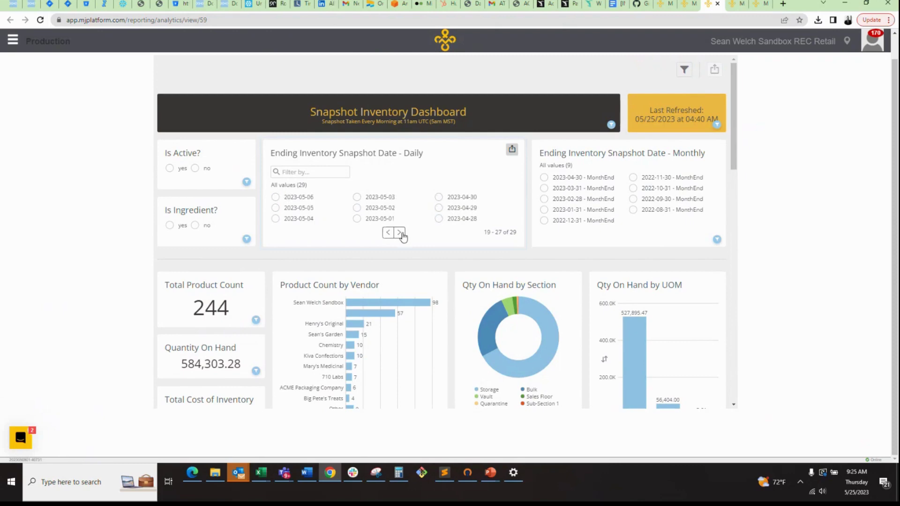
click(400, 233)
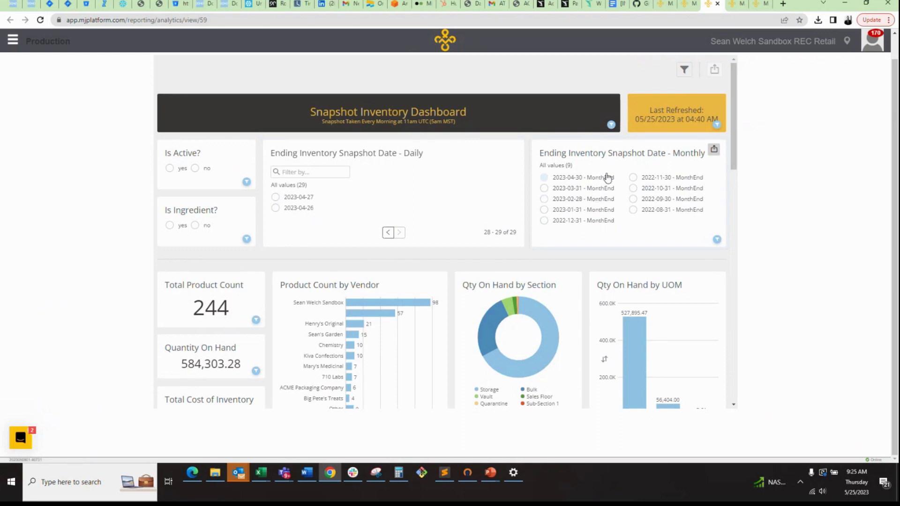
- Filter the snapshot dashboard to the monthly date 2023-03-31 - MonthEnd and review the Inventory Report table
click(544, 188)
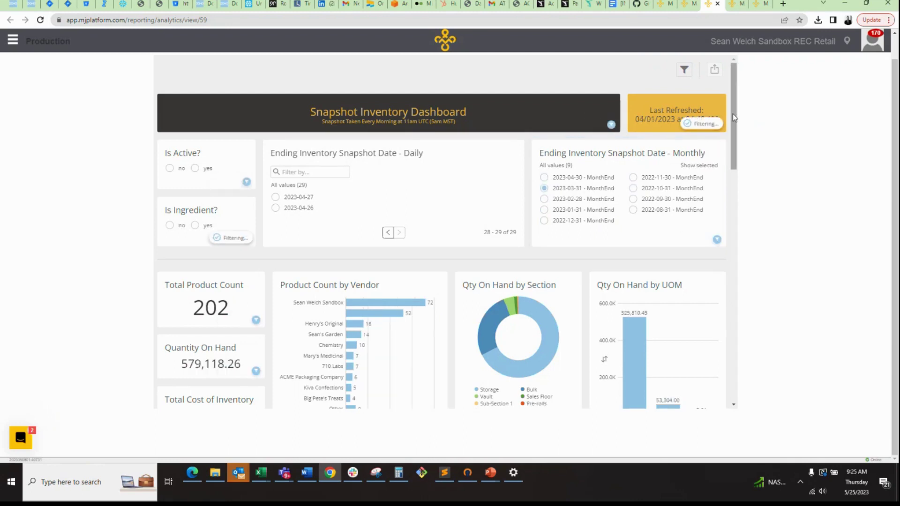
scroll(735, 127, down, 2)
drag(737, 130, 738, 341)
scroll(738, 337, down, 1)
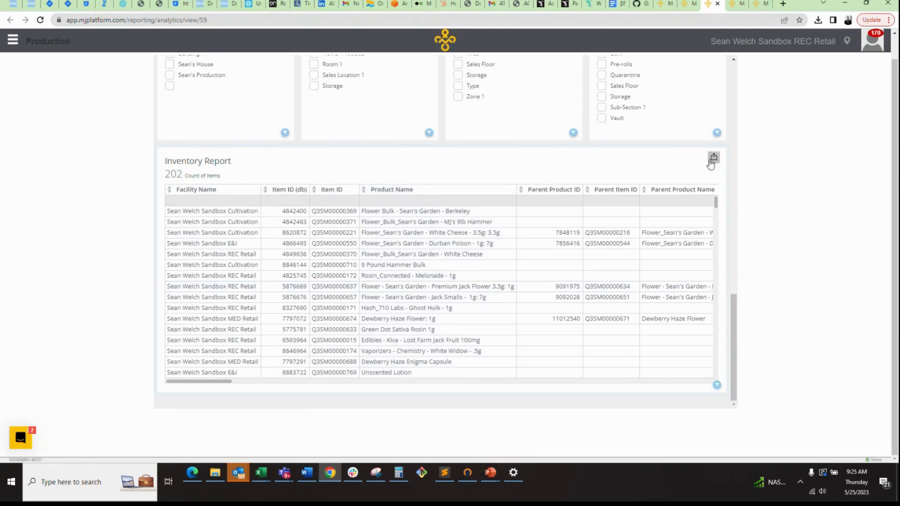
drag(734, 307, 712, 137)
scroll(712, 138, up, 5)
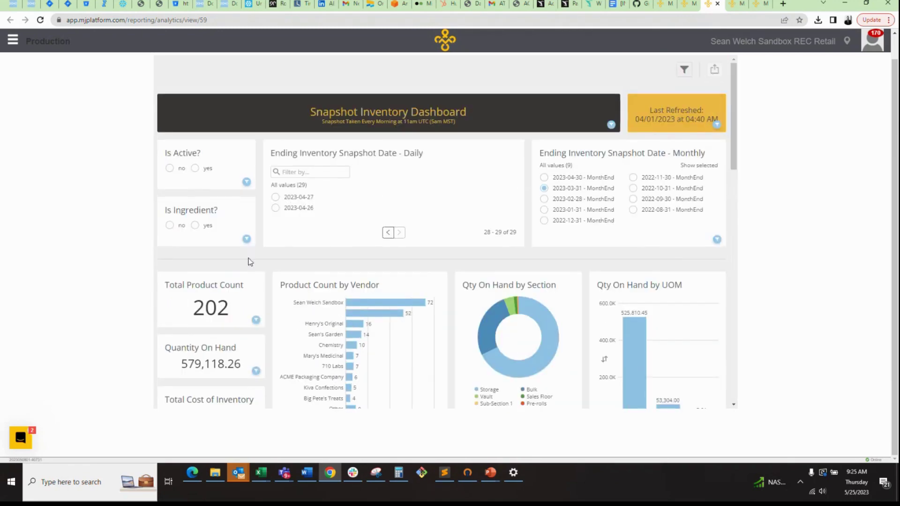
- View the Inventory Sales Velocity report's dashboard
click(733, 5)
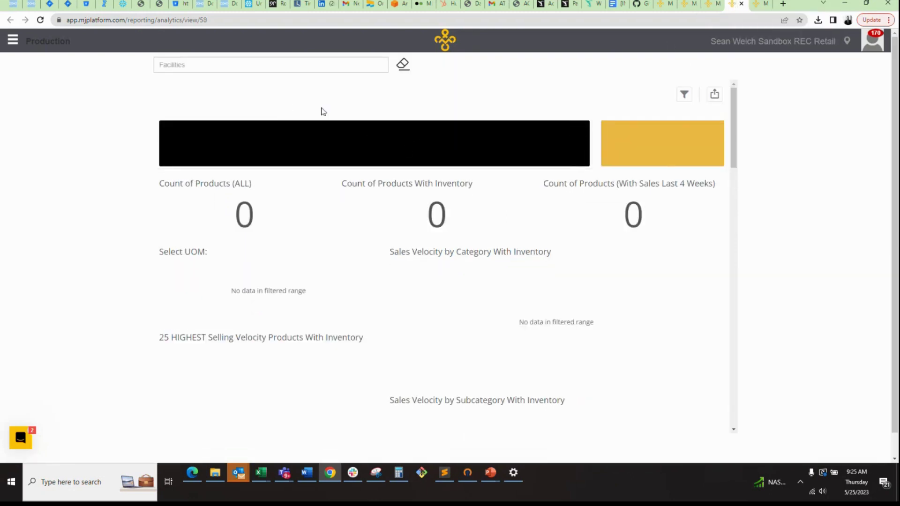
drag(735, 121, 756, 64)
- In the Accounting Export report, collapse every report group from Acquisitions to Wholesales and re-expand only Acquisitions
click(756, 5)
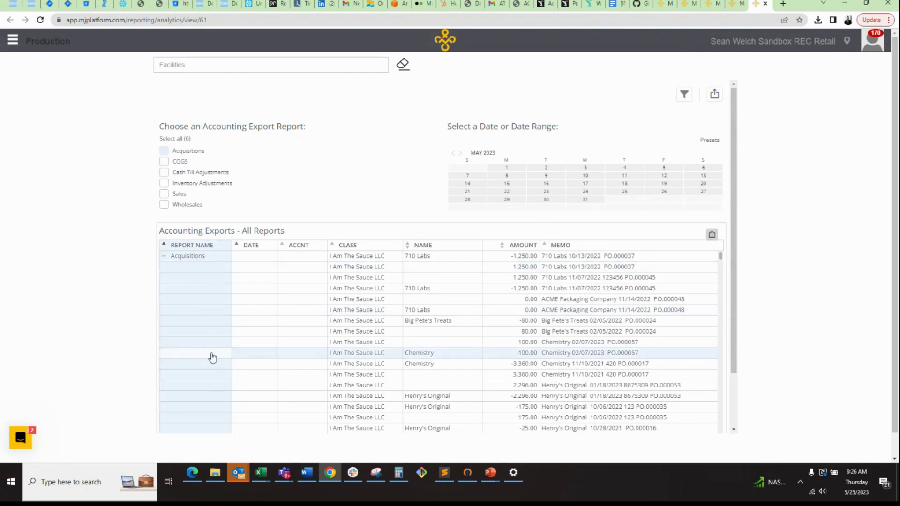
click(164, 256)
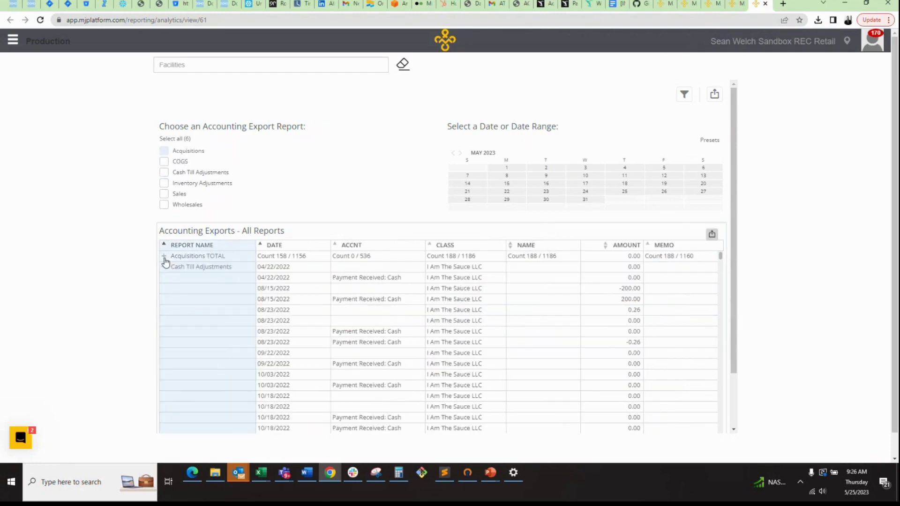
click(165, 268)
click(165, 278)
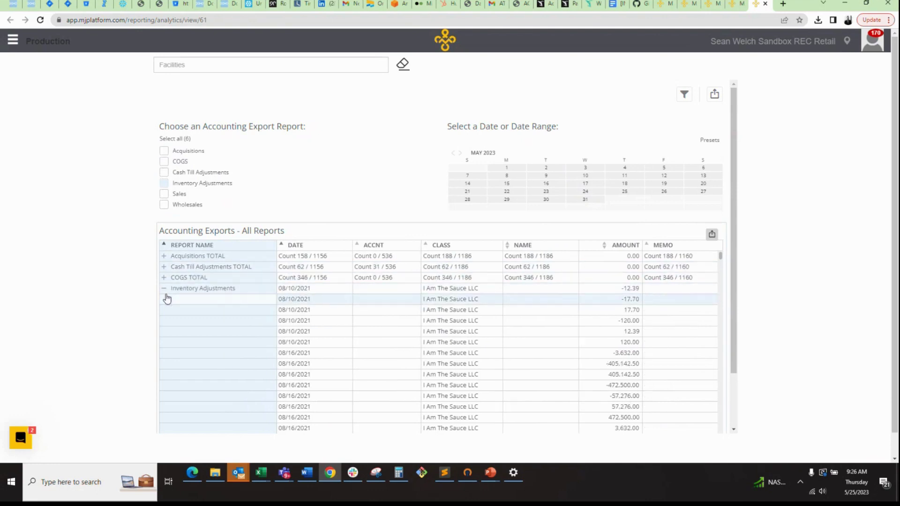
click(165, 290)
click(165, 300)
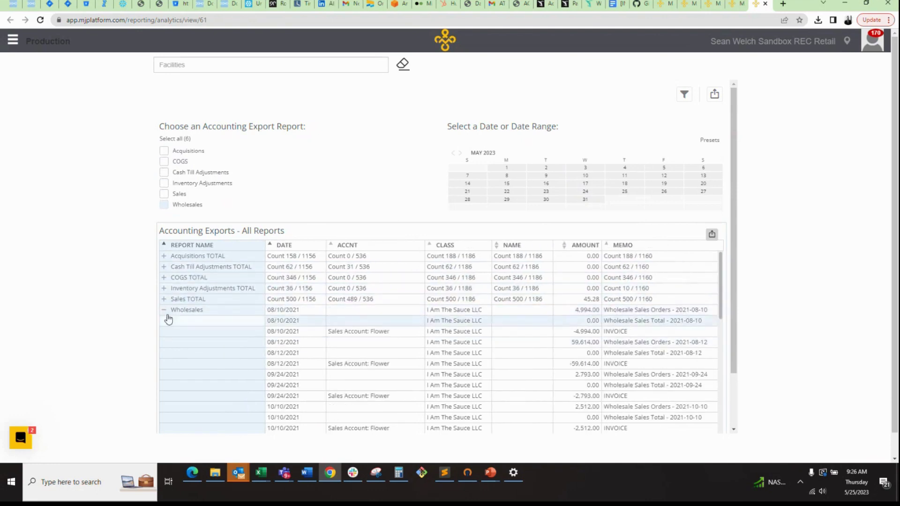
click(165, 311)
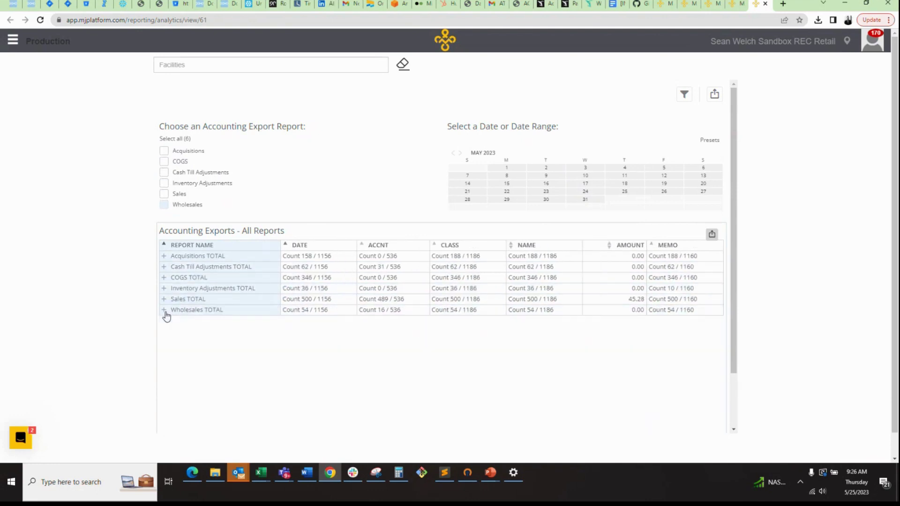
click(164, 257)
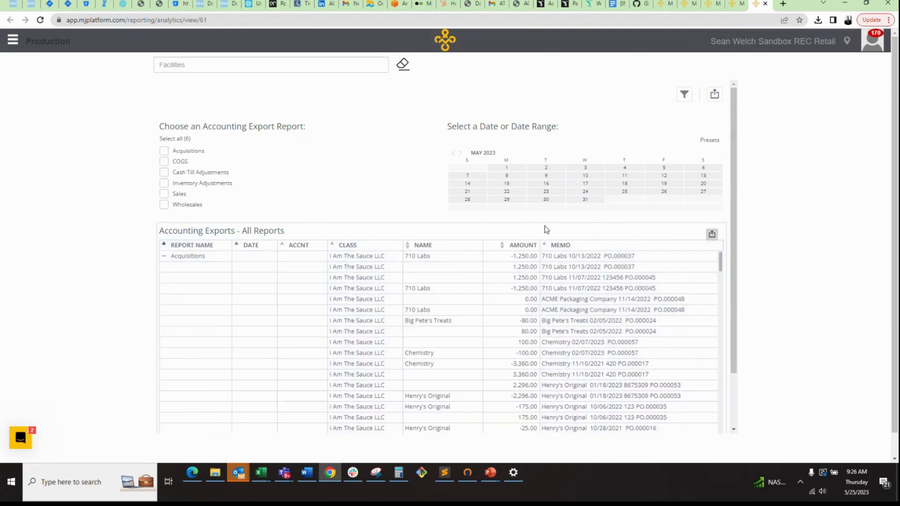
- Filter the accounting exports to 04/01/23 - 04/30/23 and include the Acquisitions, COGS, Cash Till Adjustments and Sales reports
click(455, 155)
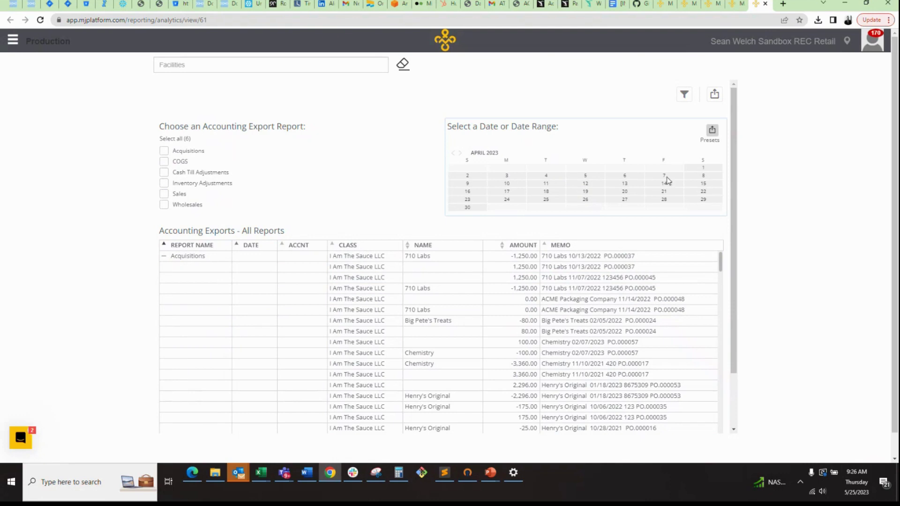
click(474, 207)
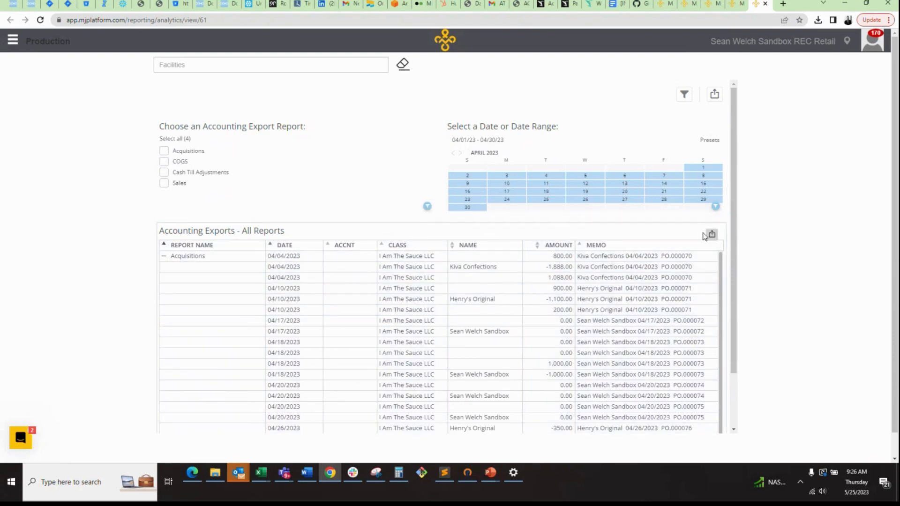
click(163, 150)
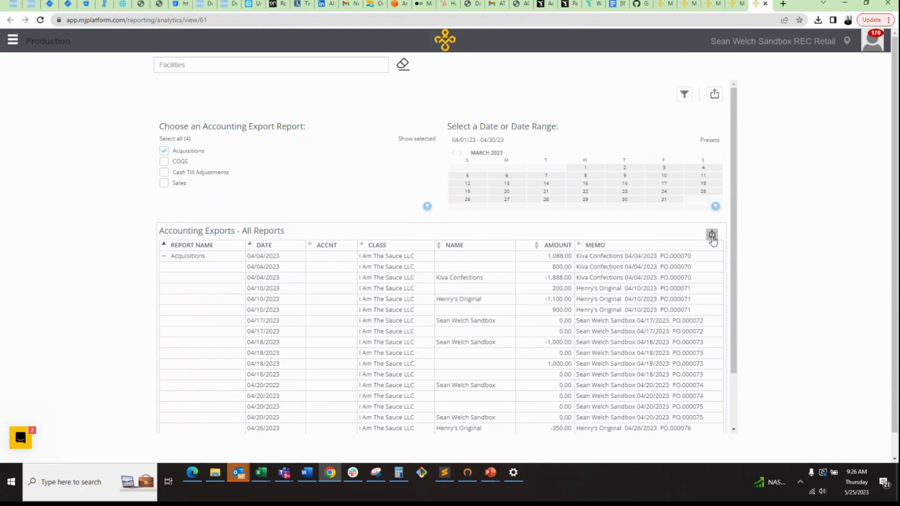
click(164, 161)
click(164, 172)
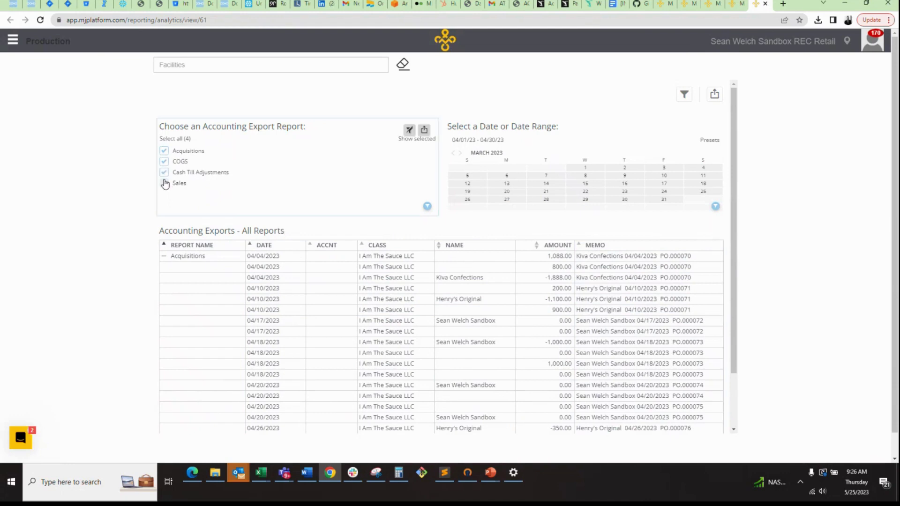
click(164, 183)
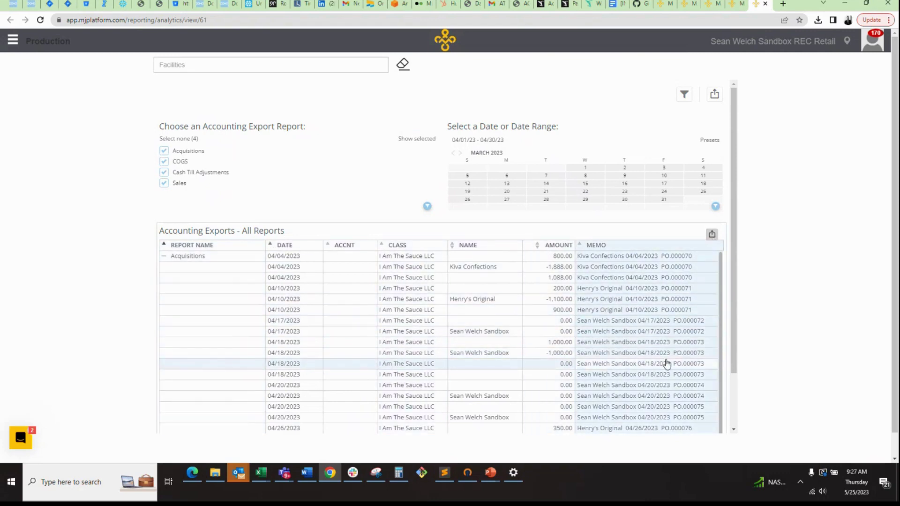
drag(735, 257, 741, 230)
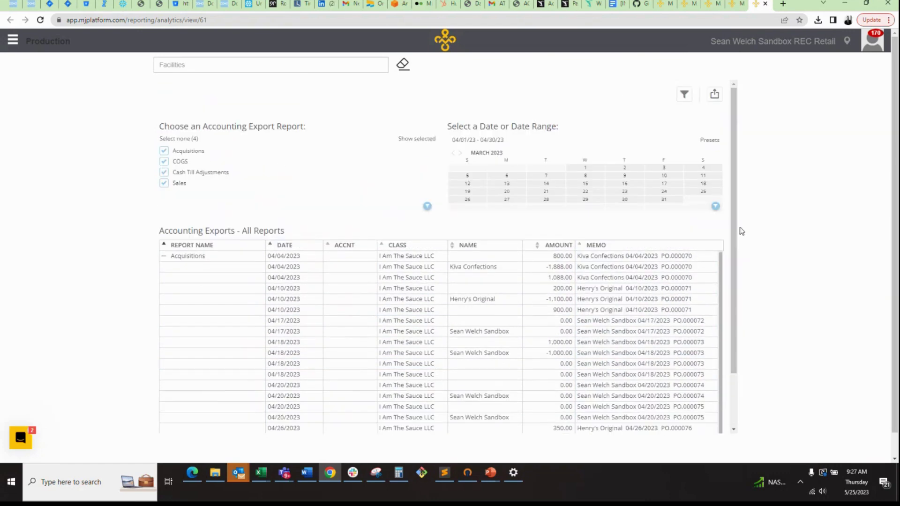